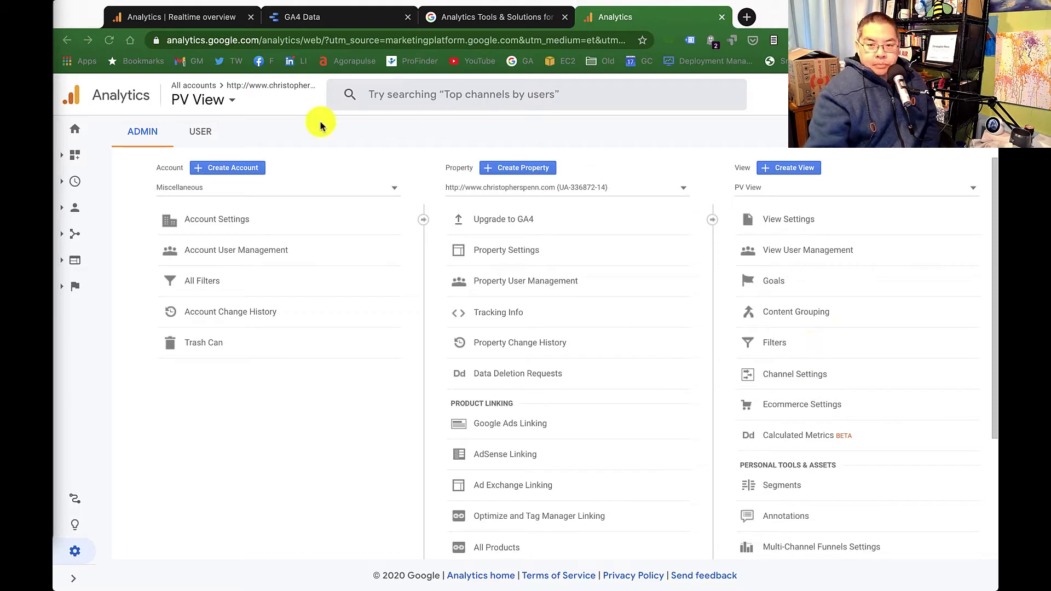
- From the GA4 Realtime tab, open Admin, dismiss the survey, and show the CSP property's Data Streams
left_click(203, 16)
left_click(121, 557)
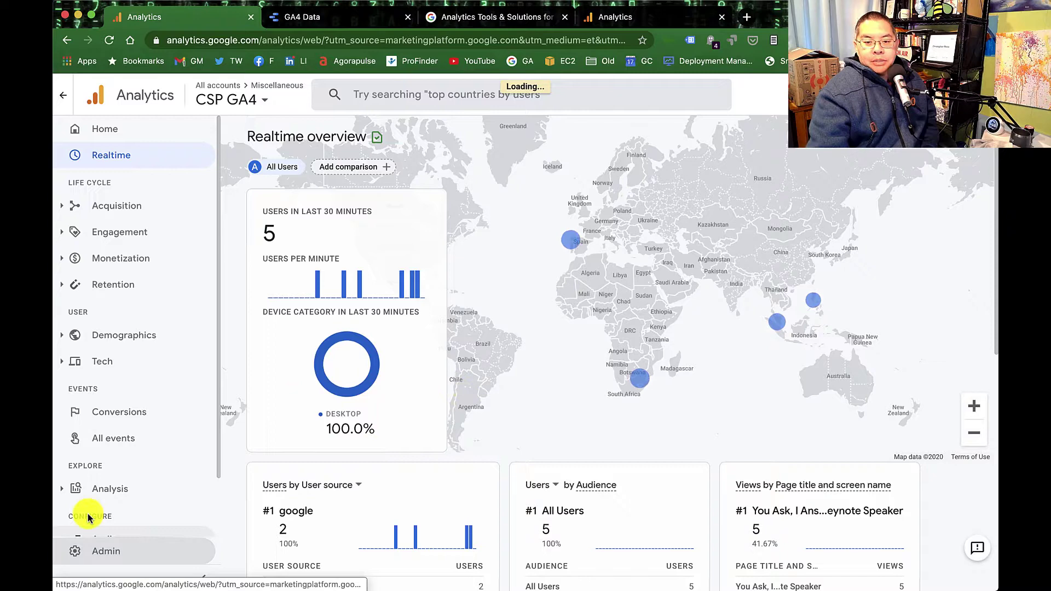
left_click(129, 554)
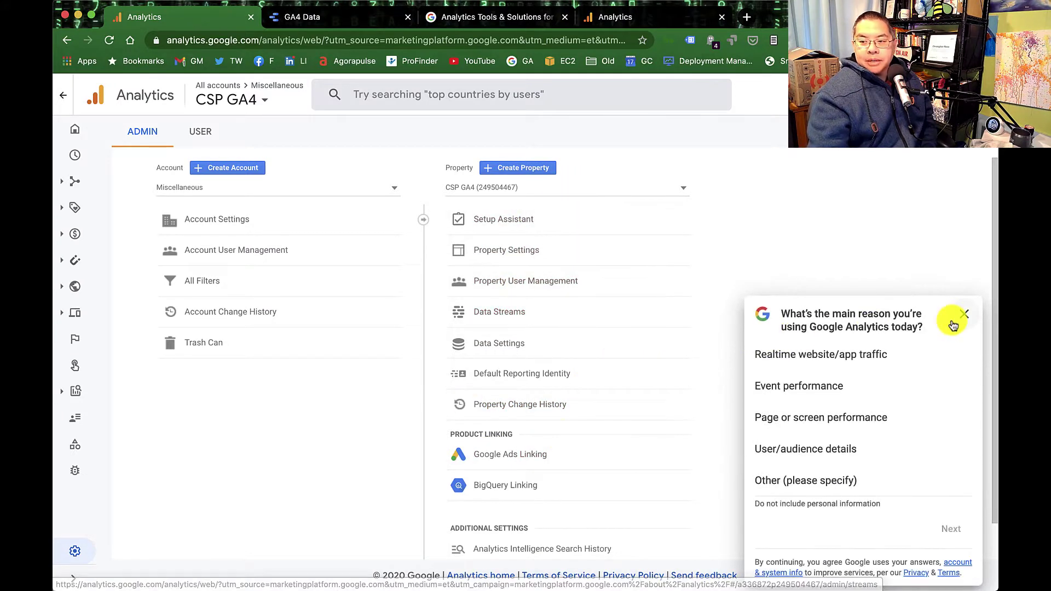
left_click(971, 313)
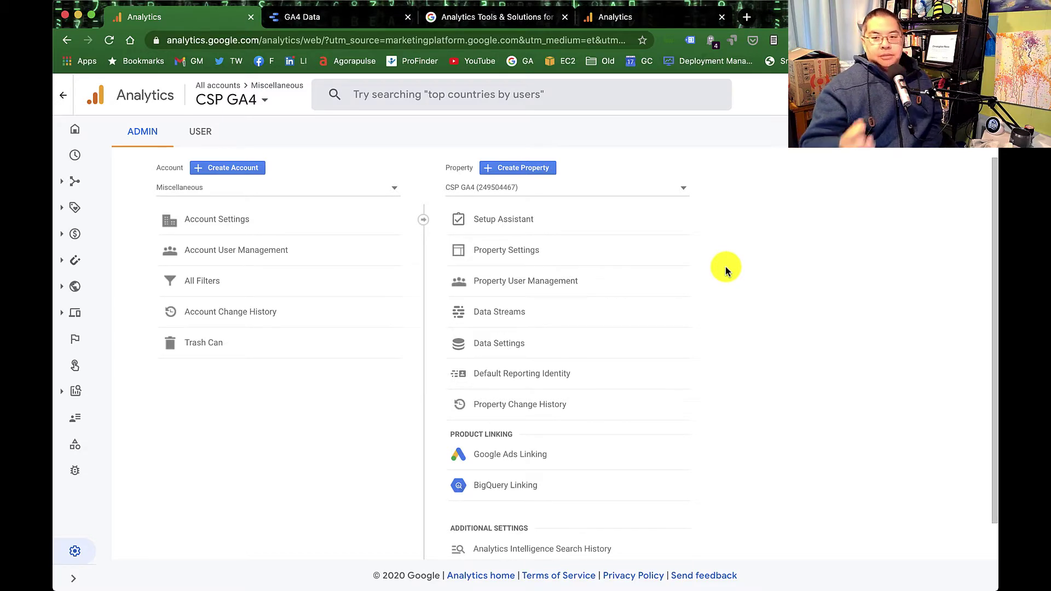
left_click(582, 312)
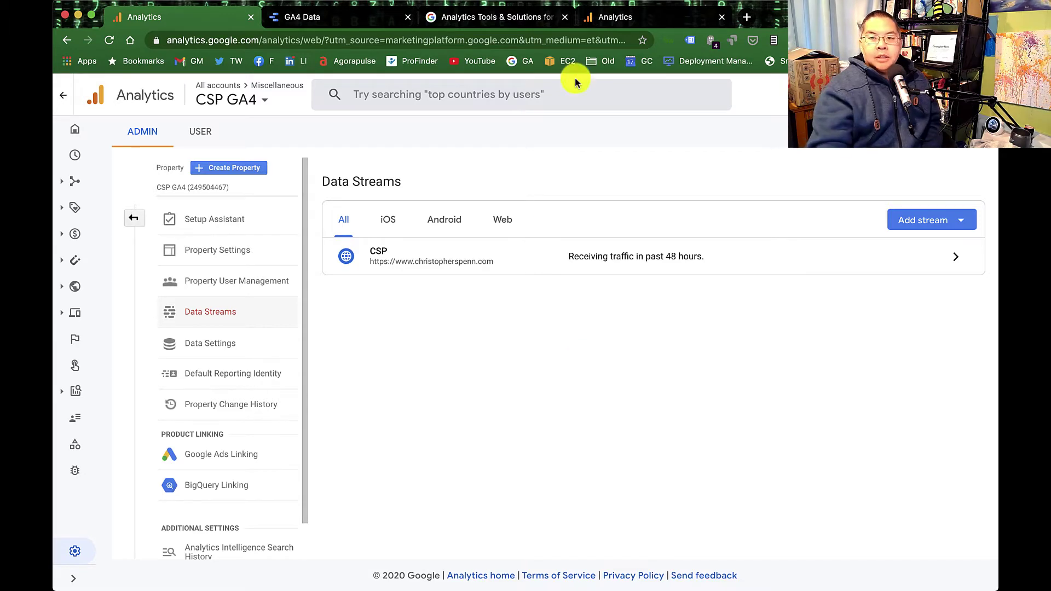
left_click(612, 18)
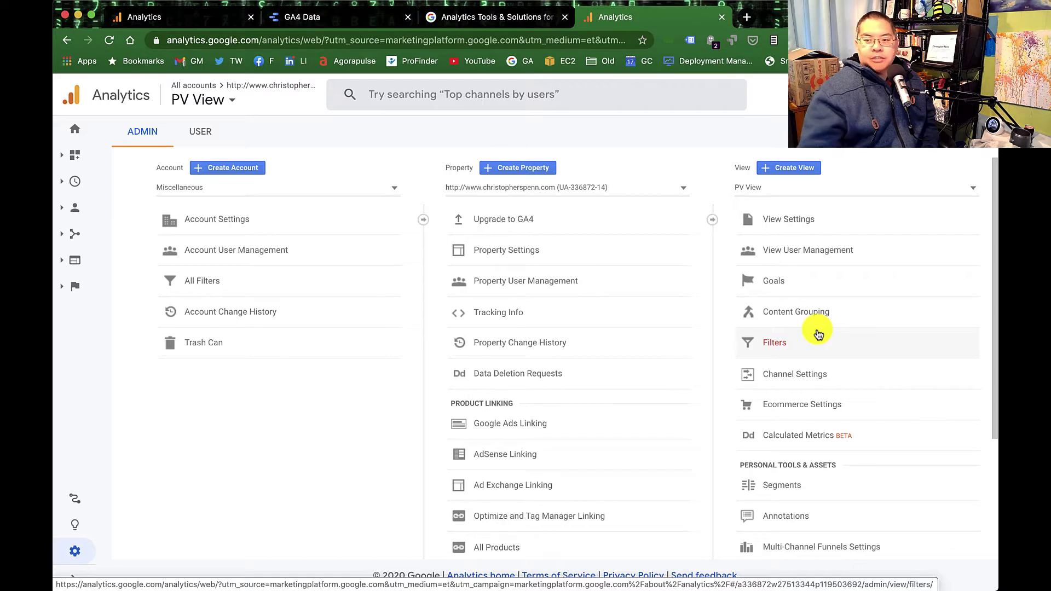
left_click(144, 16)
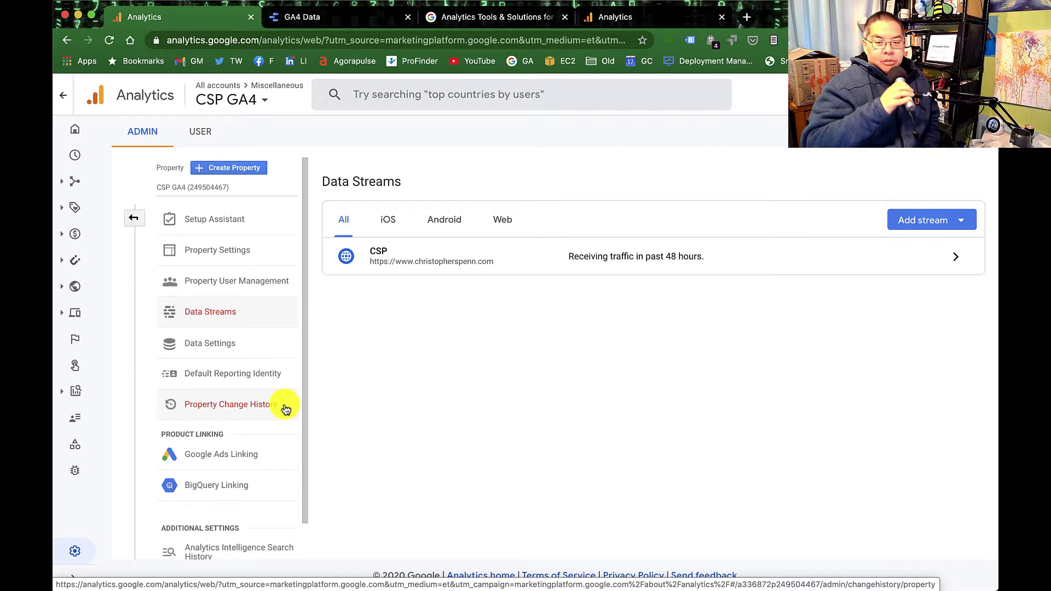
left_click(624, 17)
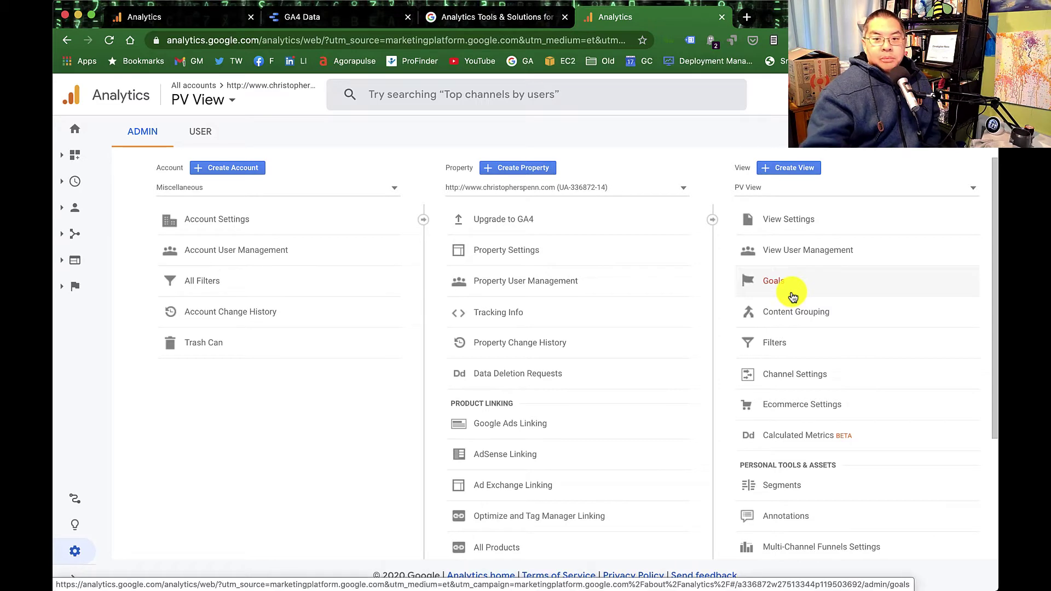
left_click(164, 17)
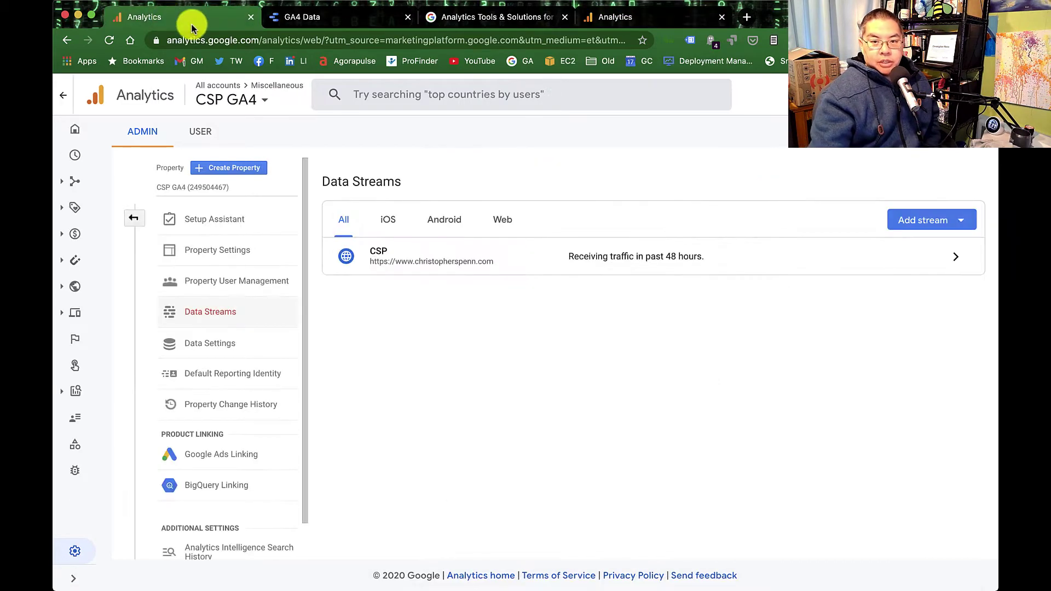
- Show all GA4 events with counts and conversion marks, then compare with the UA admin page
left_click(75, 344)
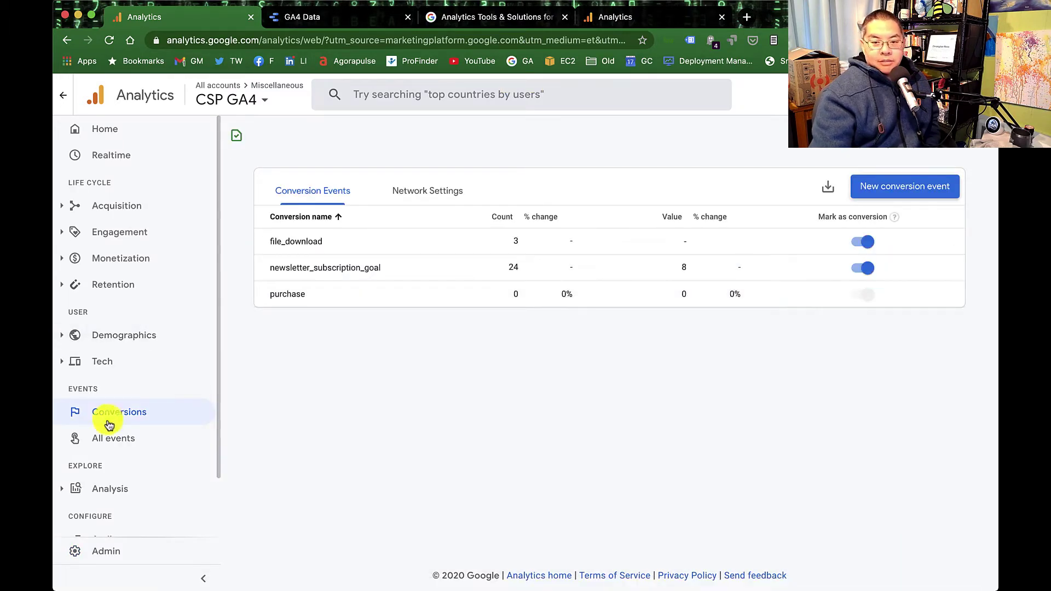
left_click(106, 439)
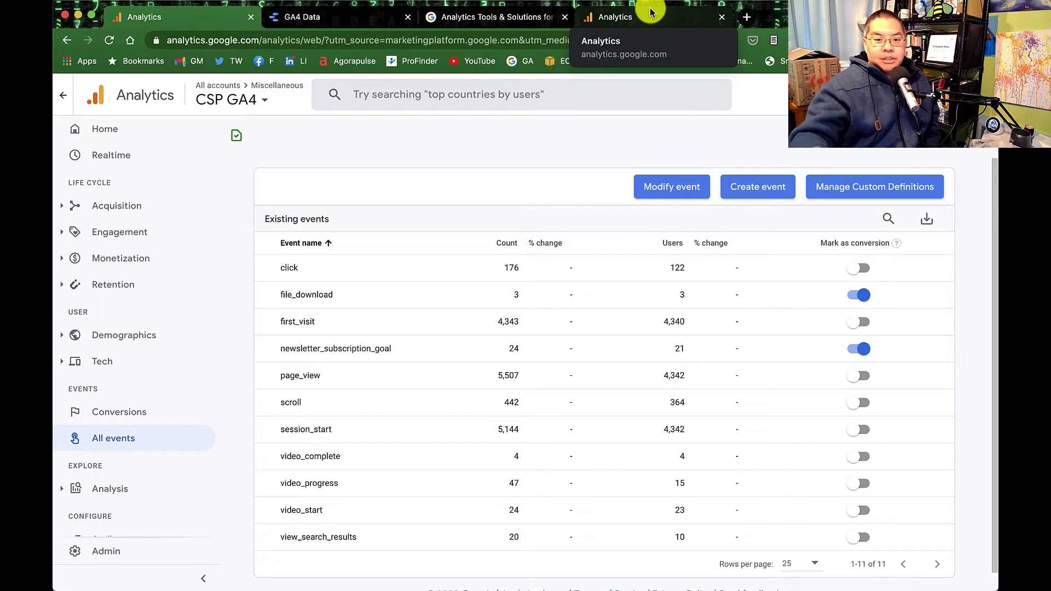
left_click(651, 12)
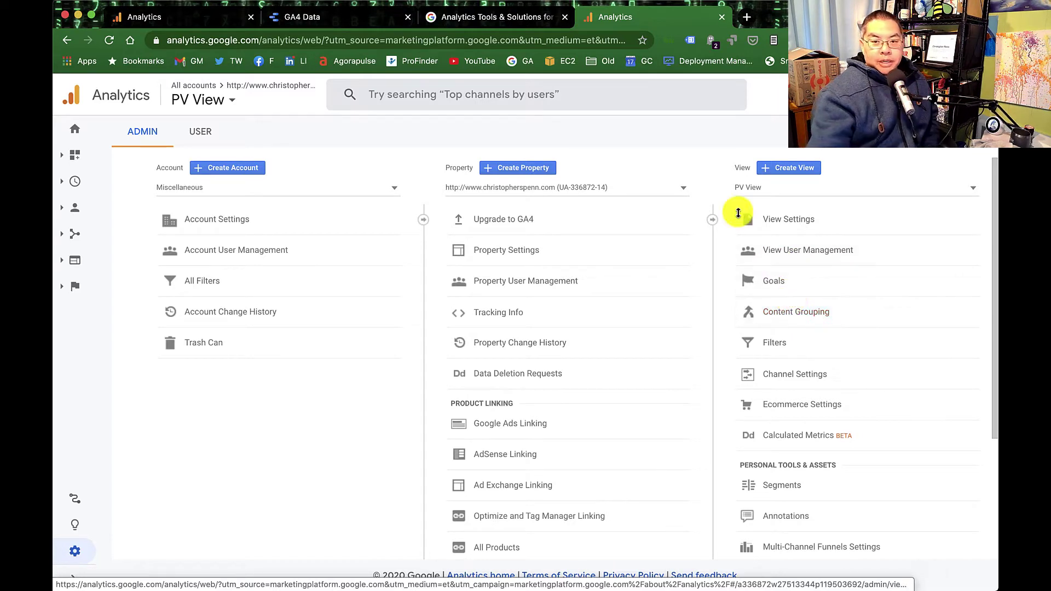
- Open the GA4 Acquisition overview, start a new comparison, then return to the UA admin page
left_click(139, 22)
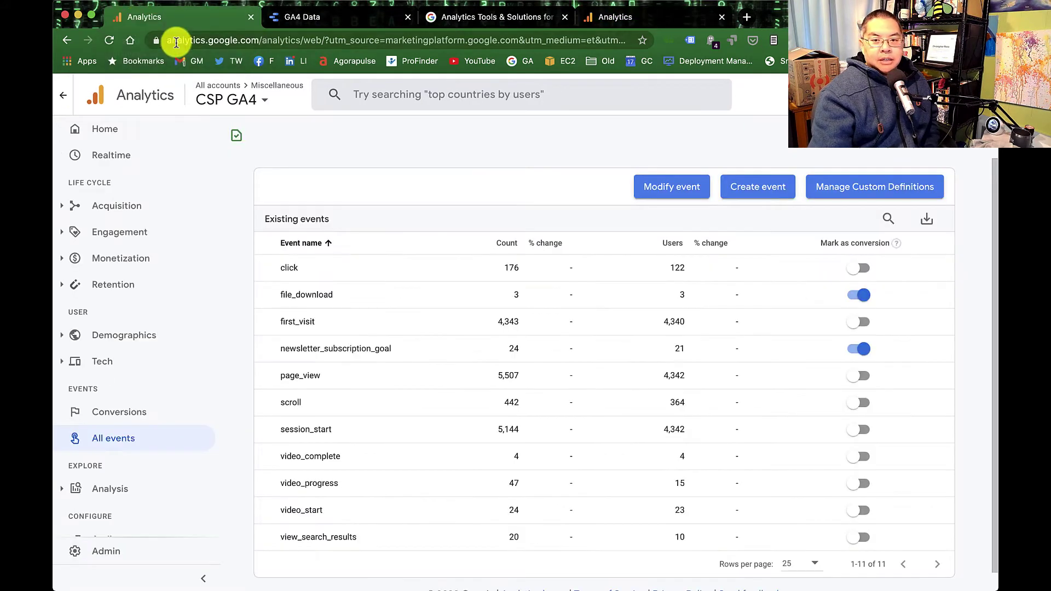
left_click(129, 207)
left_click(162, 229)
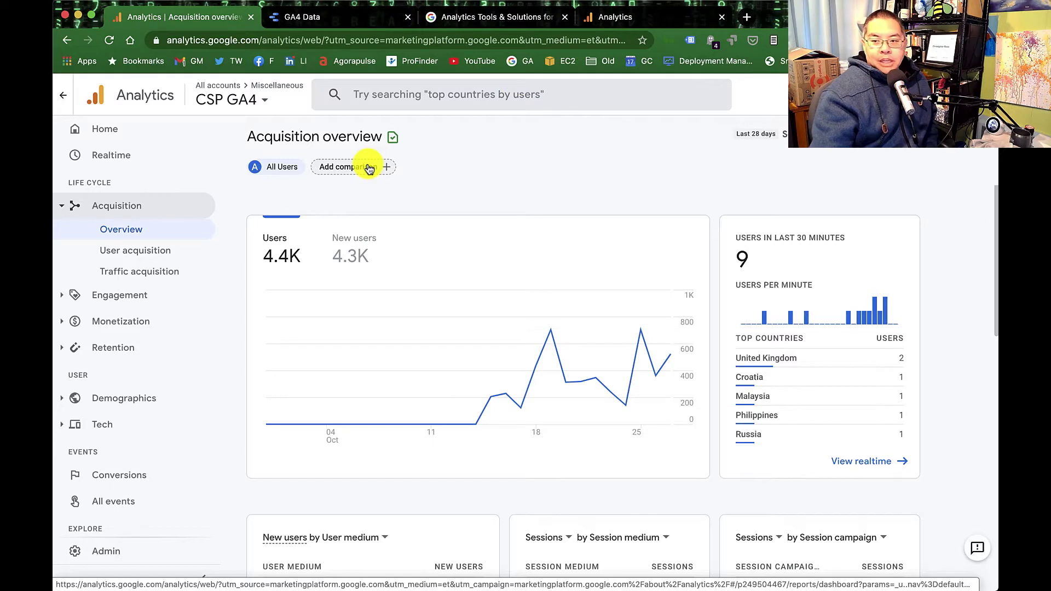
left_click(369, 167)
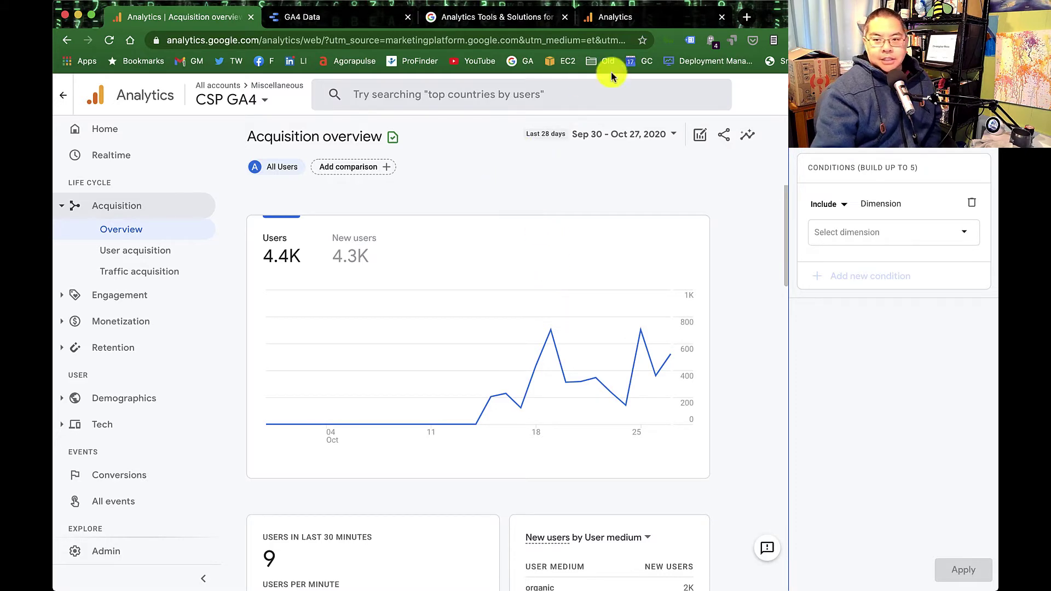
left_click(623, 21)
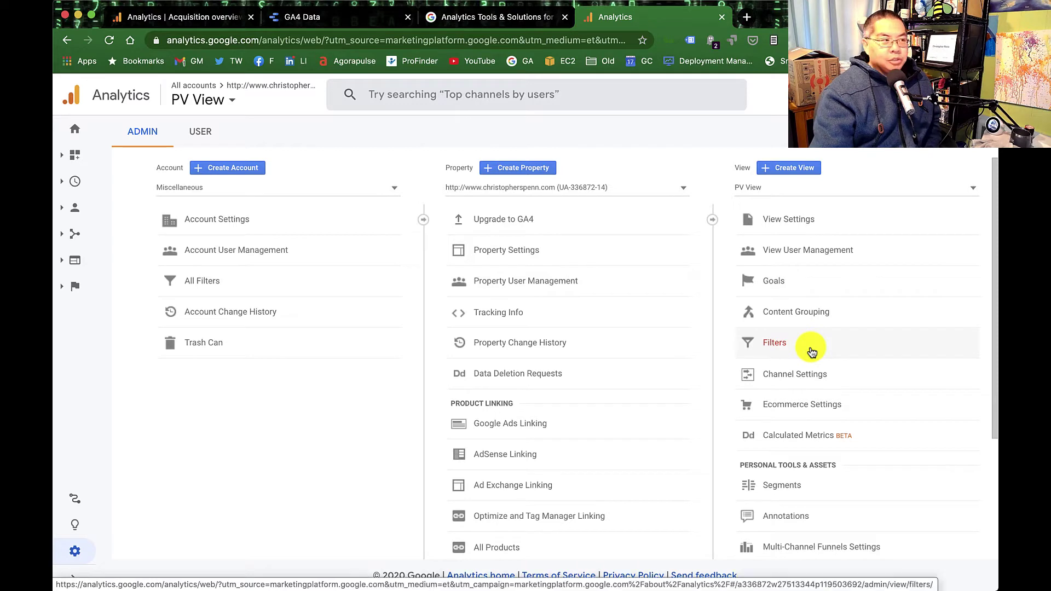
- Open the CSP web stream's details from the GA4 Data Streams, filtered to web streams
left_click(230, 19)
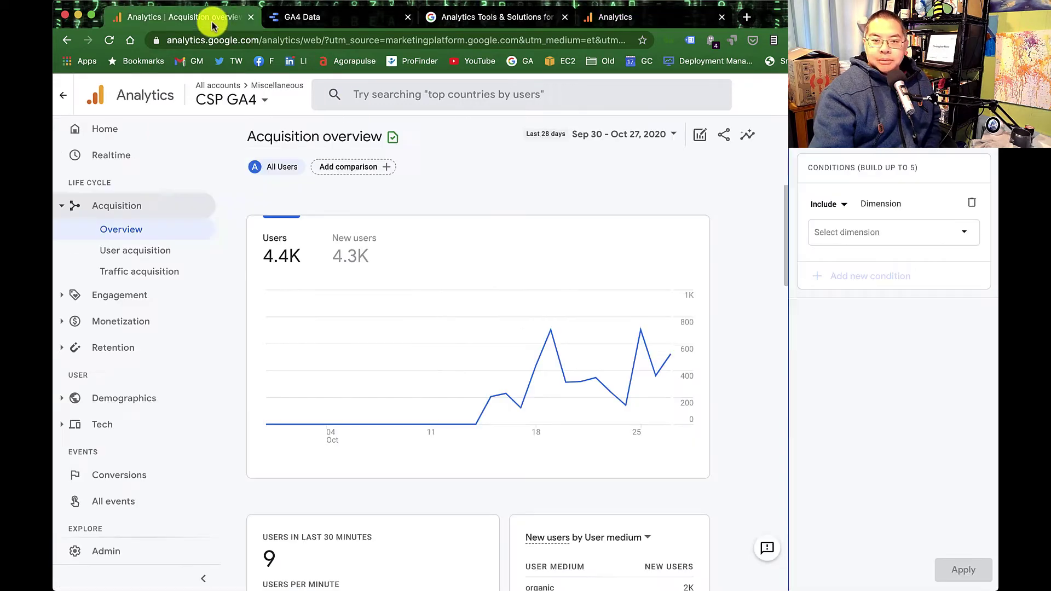
left_click(117, 553)
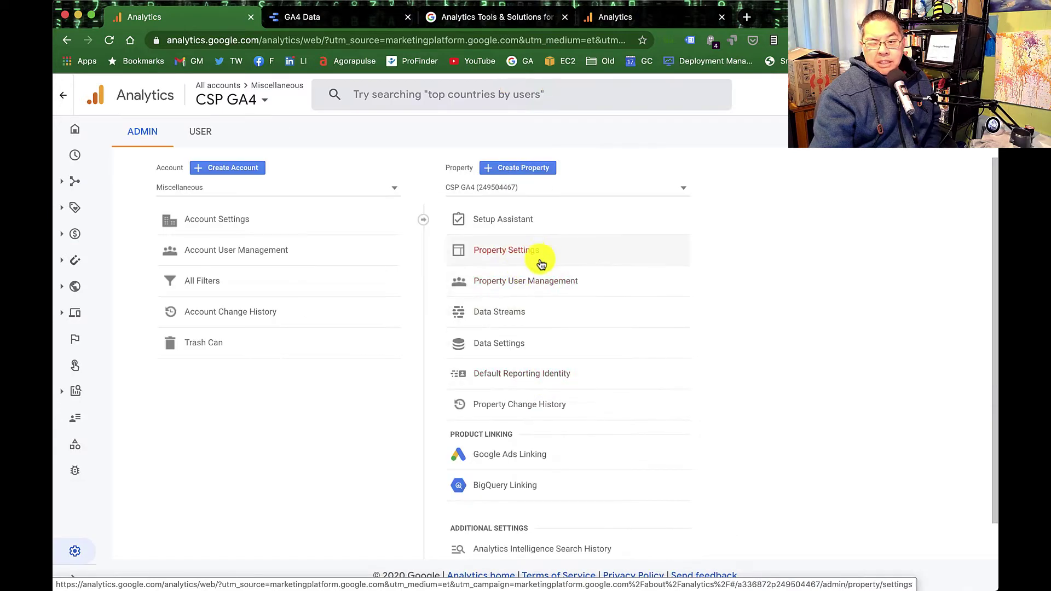
left_click(483, 312)
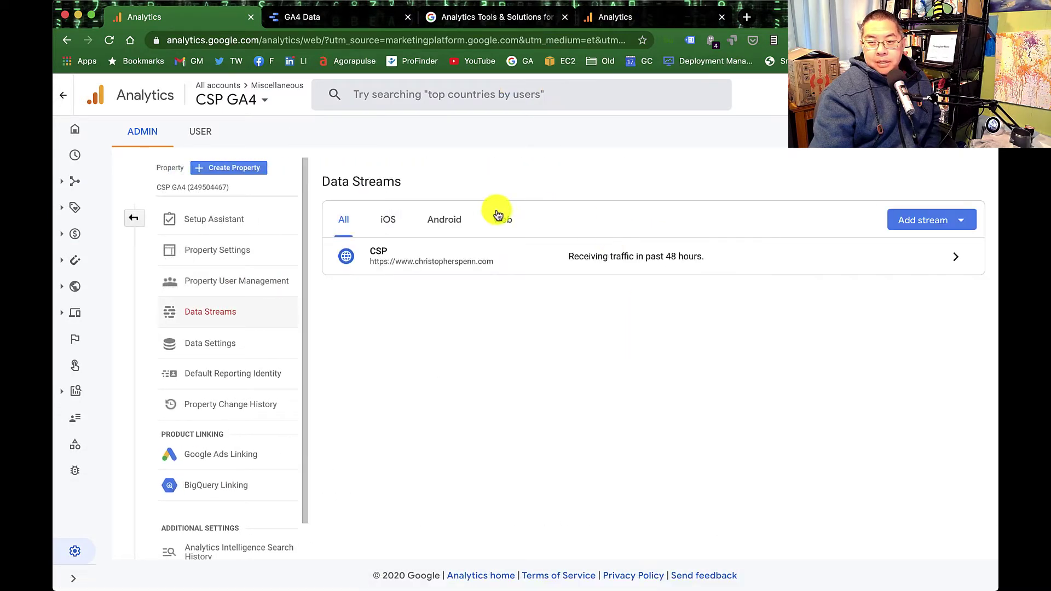
left_click(484, 221)
left_click(531, 271)
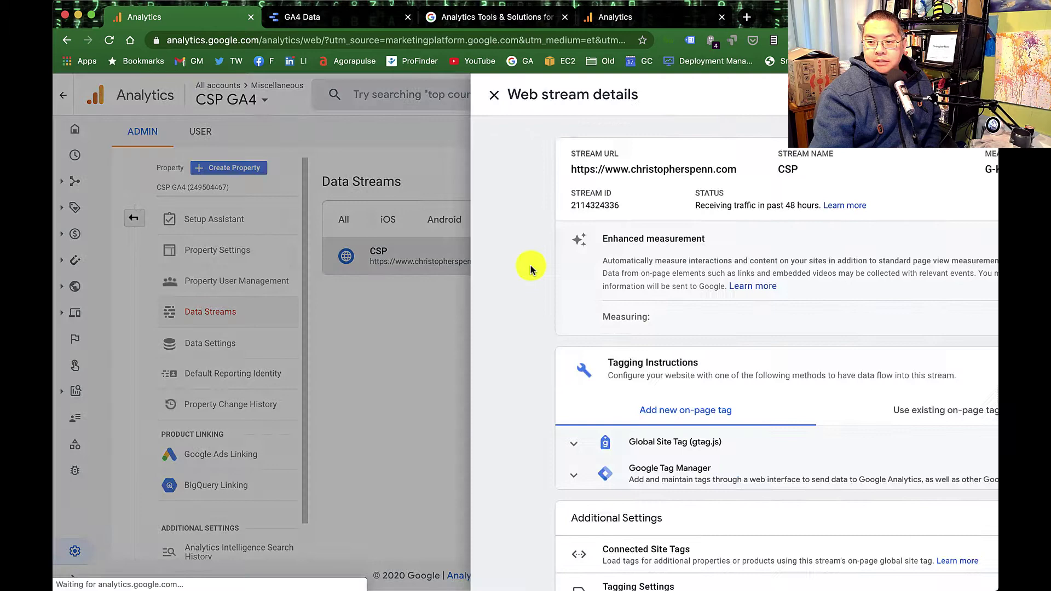
scroll(717, 438, "down", 3)
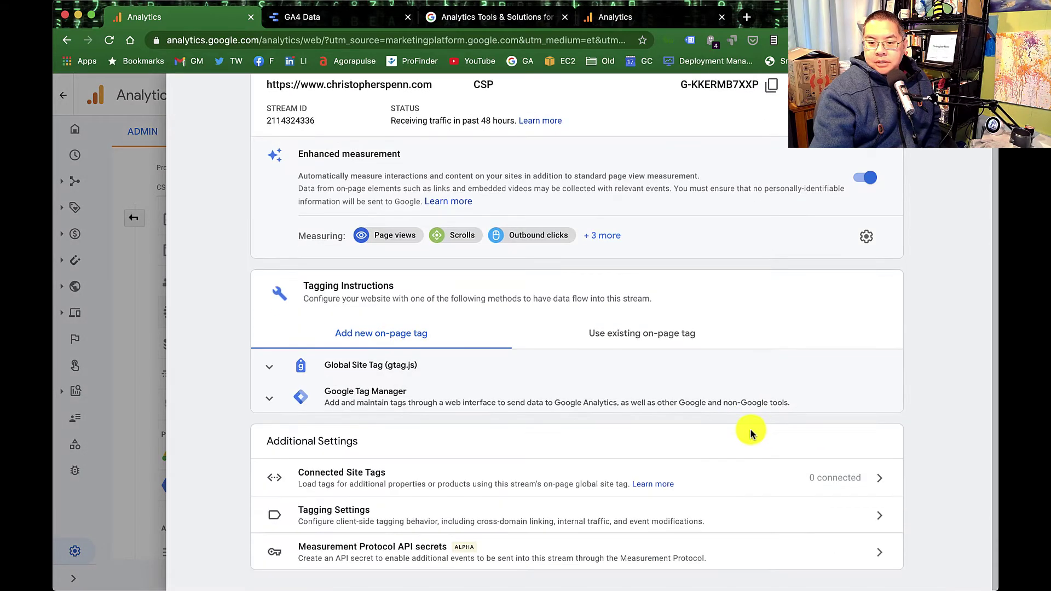
- Review the CSP web stream's enhanced measurement and tagging settings panels
left_click(865, 235)
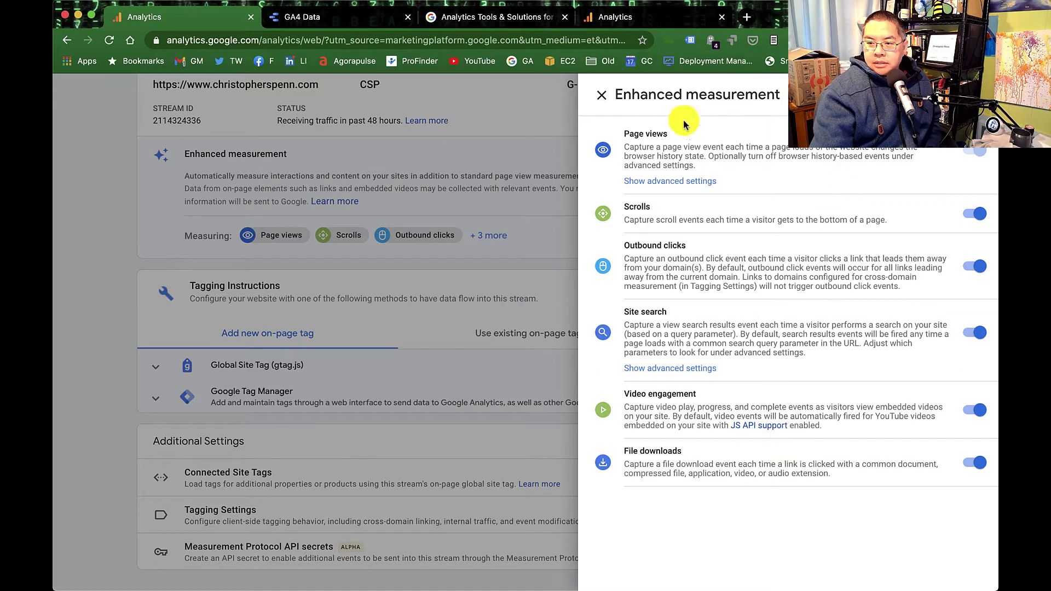
left_click(602, 94)
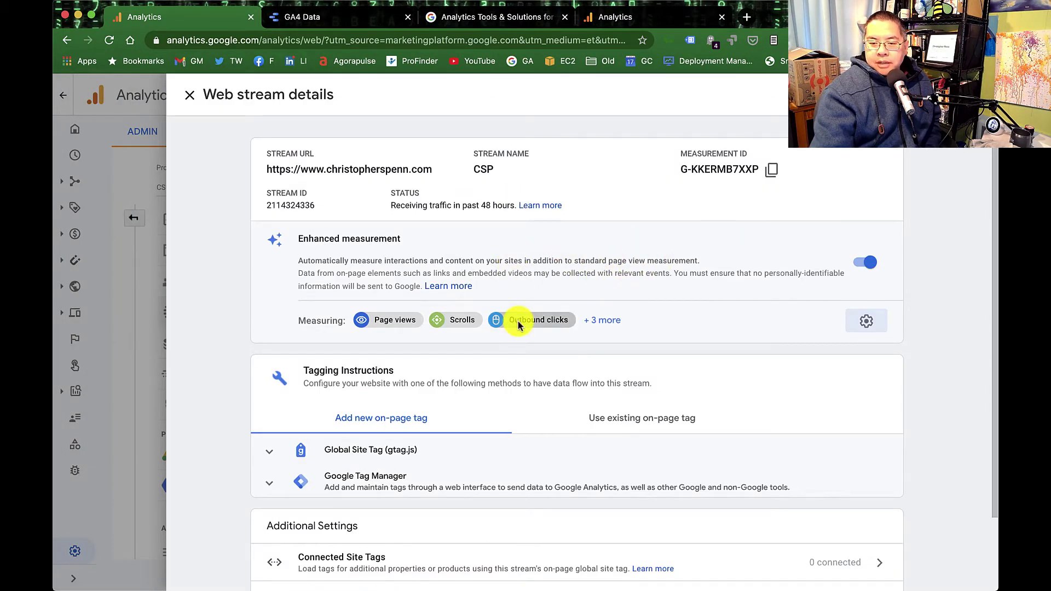
scroll(520, 328, "down", 3)
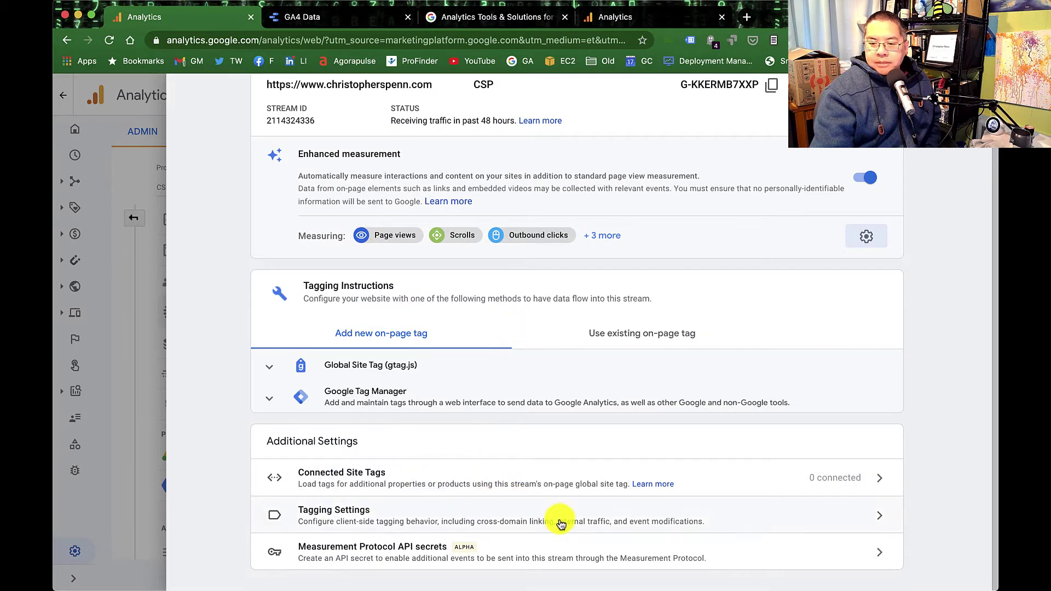
left_click(583, 509)
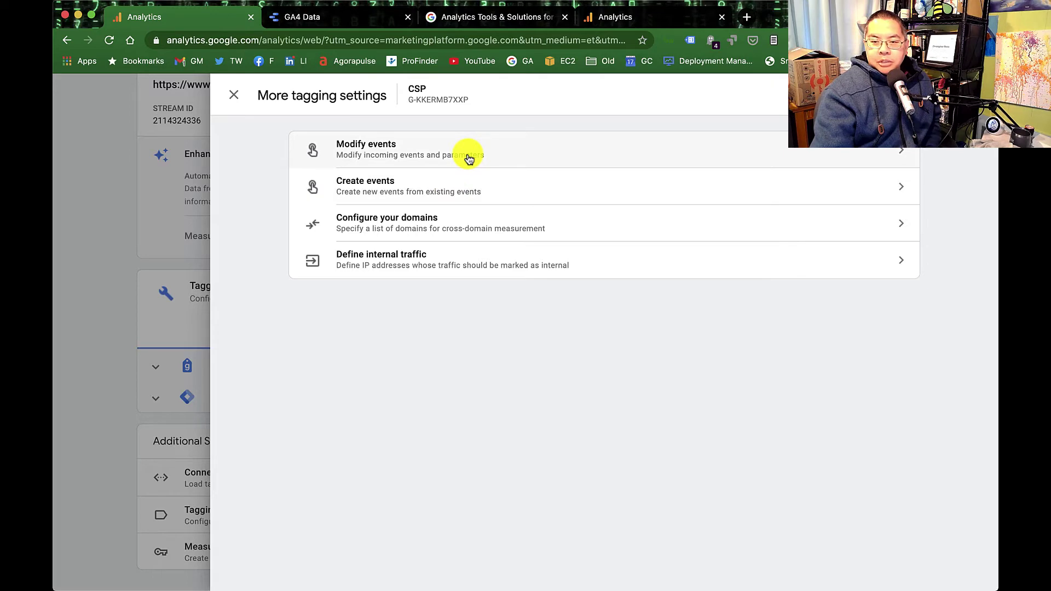
left_click(234, 94)
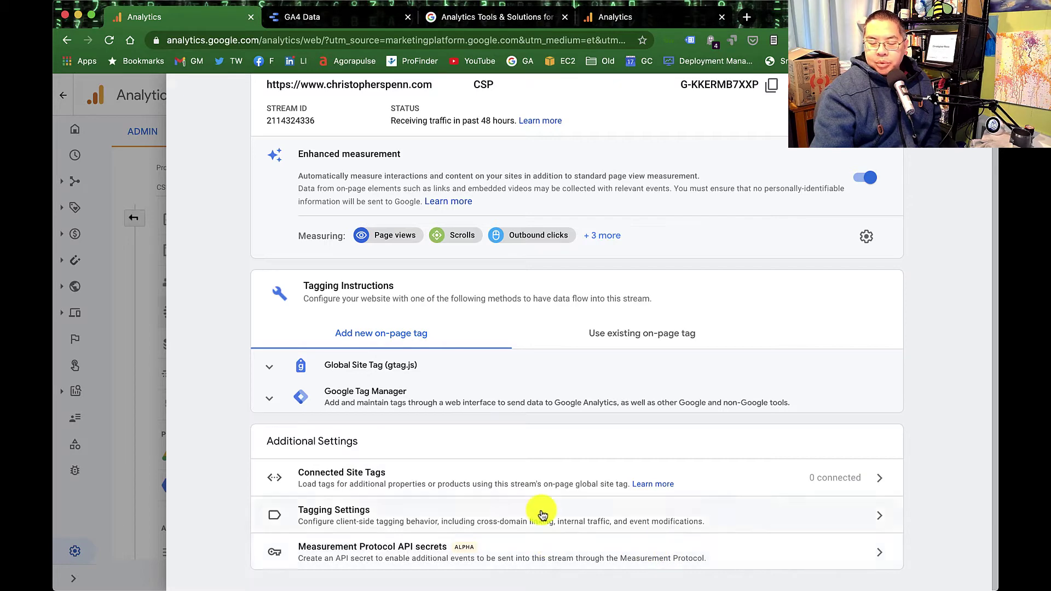
- Check the UA admin page, then close the stream details back to Data Streams
left_click(608, 15)
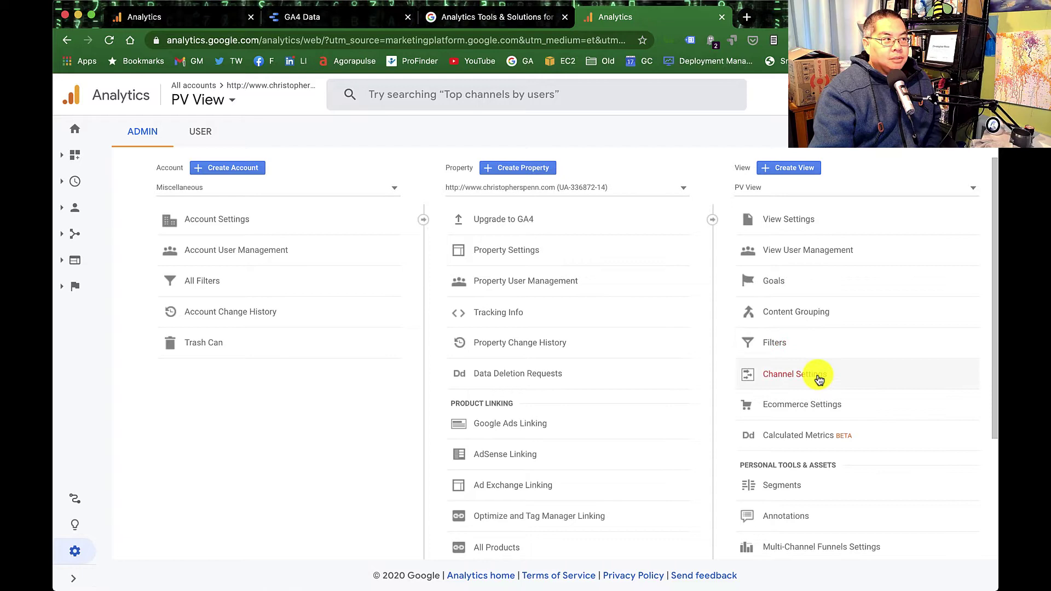
left_click(204, 22)
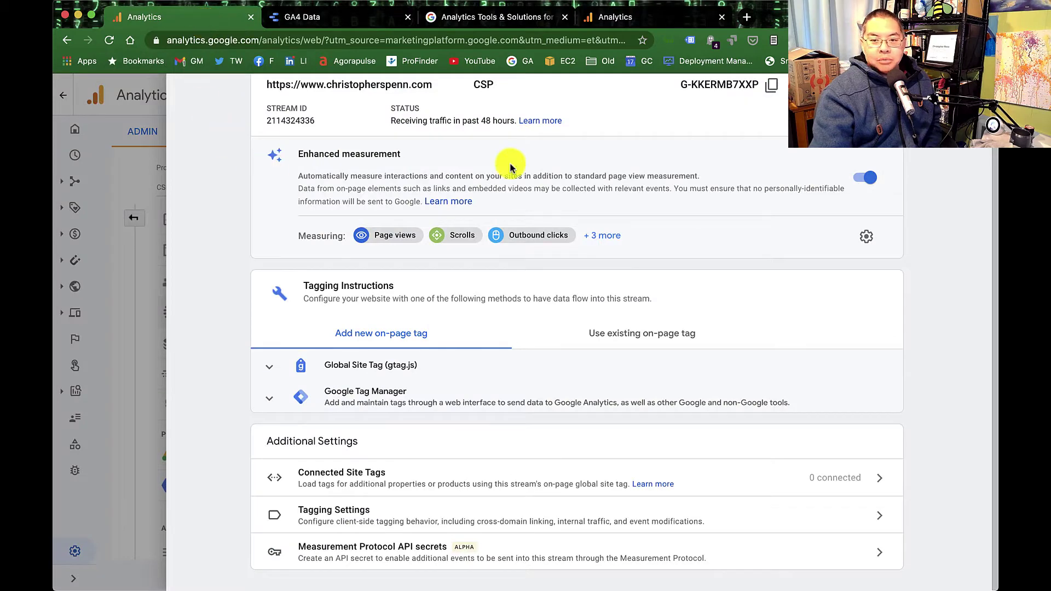
left_click(145, 212)
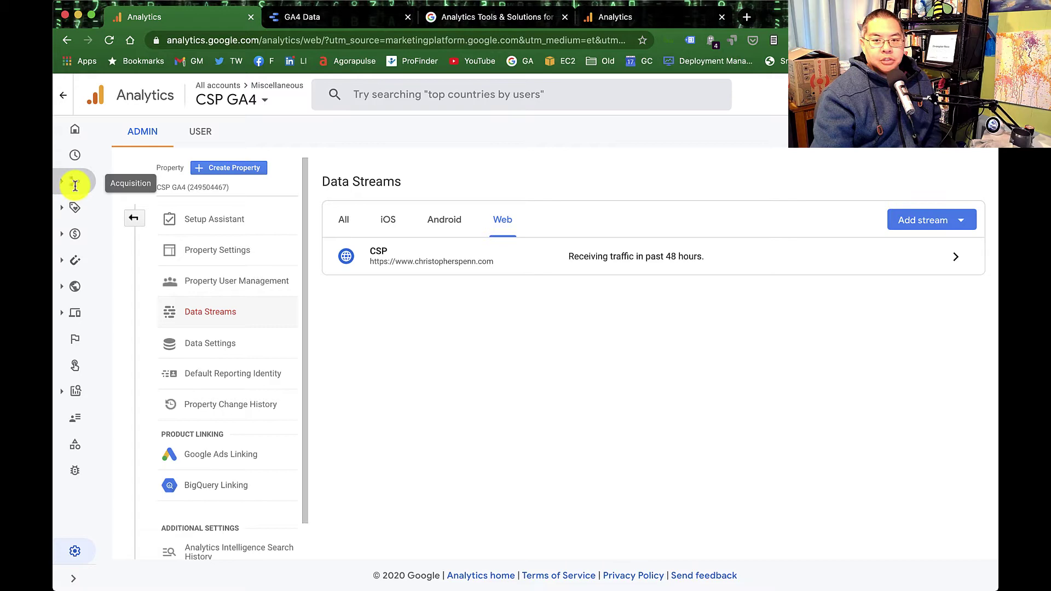
- Open the GA4 User acquisition report by user medium, led by organic, email and referral
left_click(75, 186)
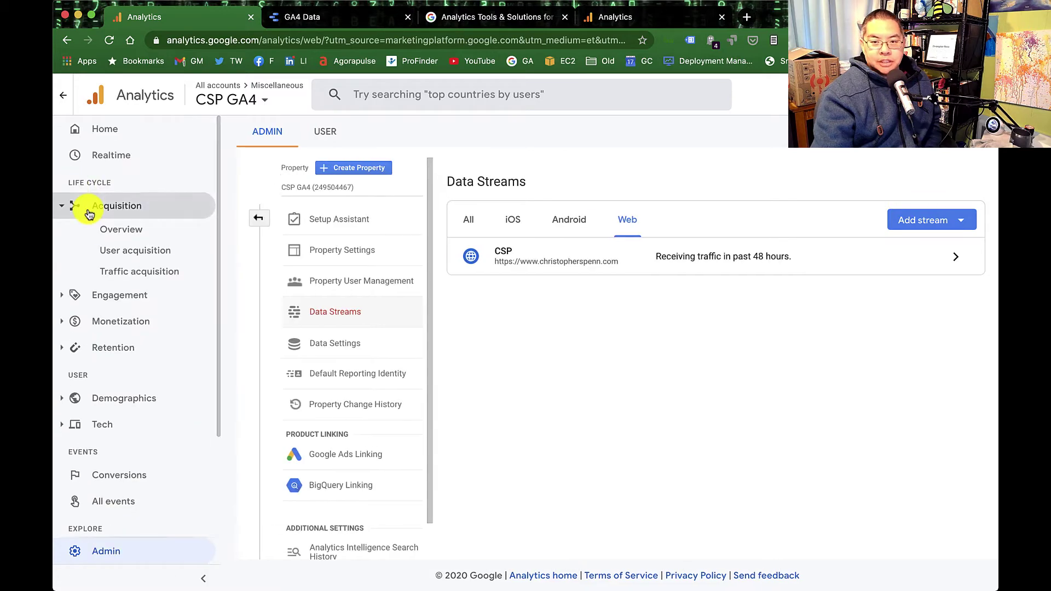
left_click(130, 233)
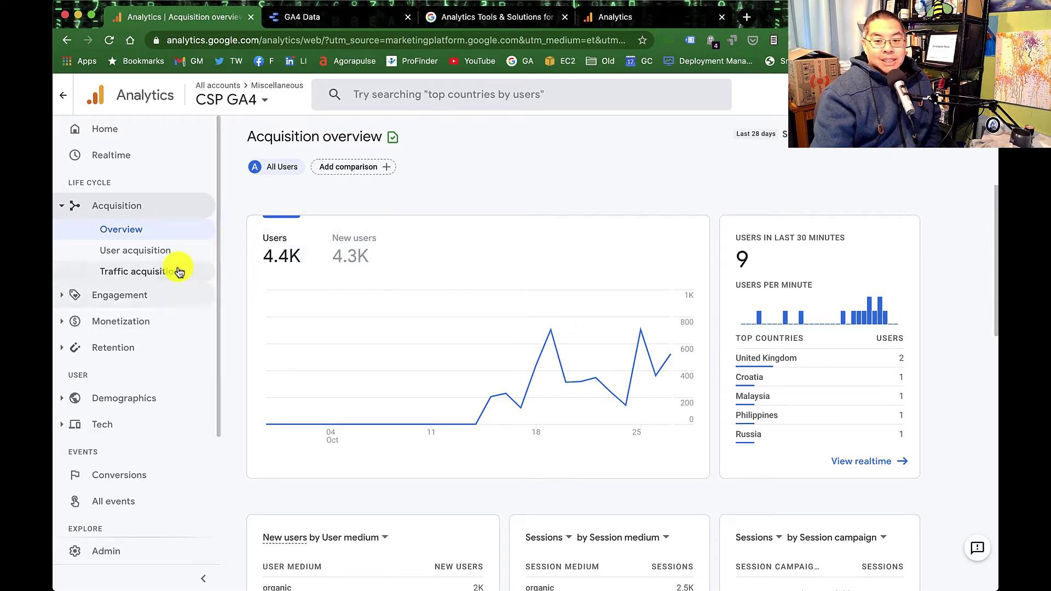
left_click(166, 255)
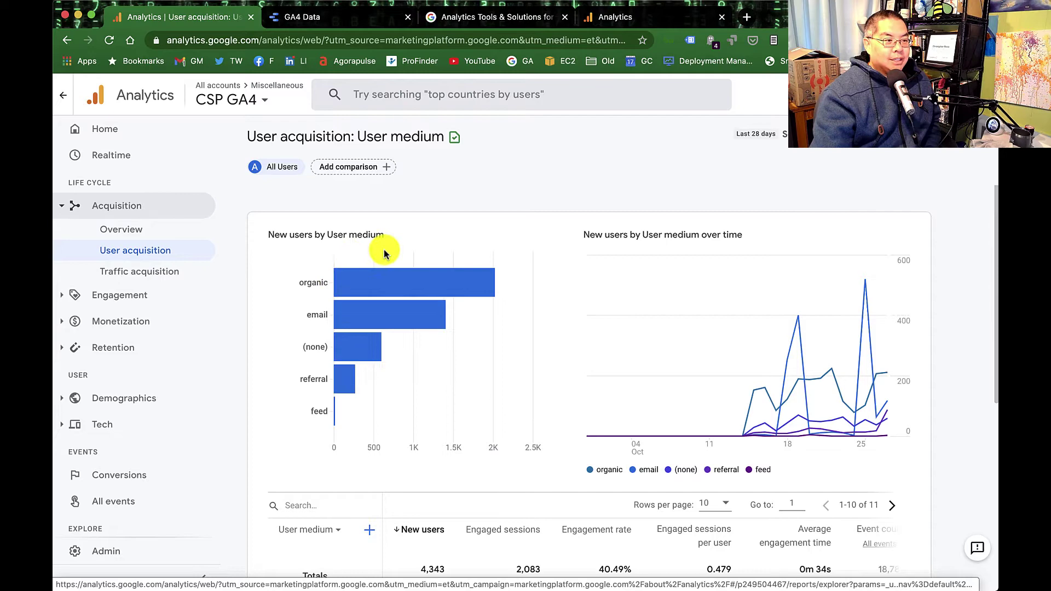
- Change the User acquisition table dimension to User source/medium, then return to the UA admin page
scroll(521, 309, "down", 5)
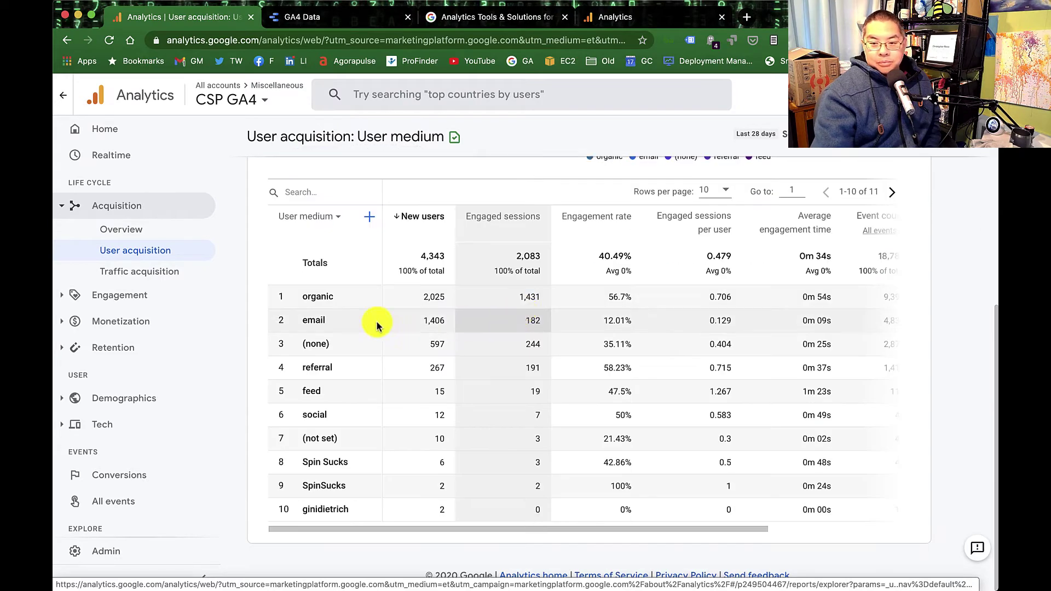
left_click(332, 219)
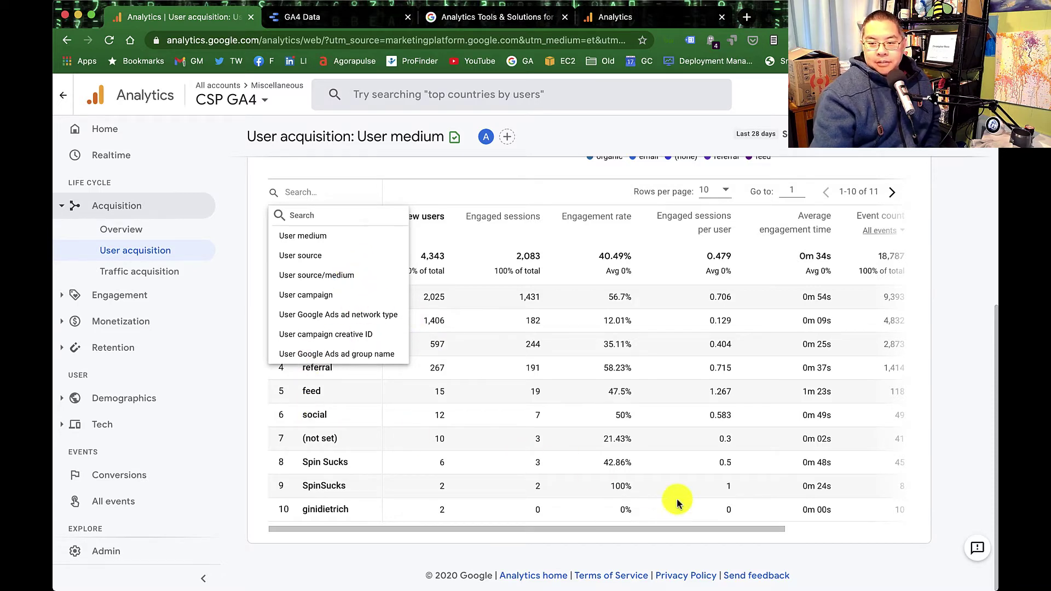
left_click(792, 245)
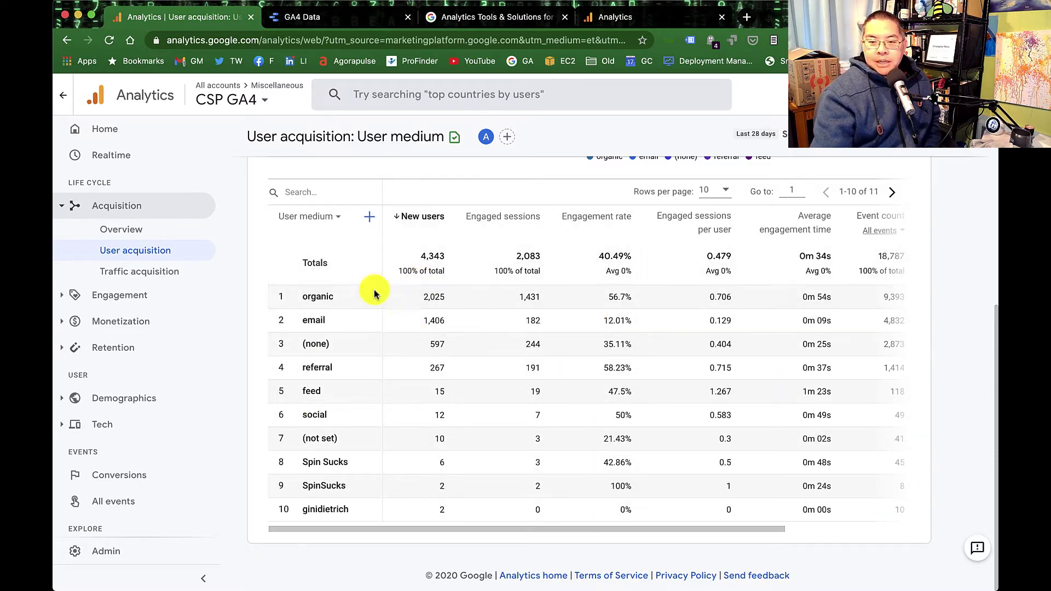
left_click(326, 219)
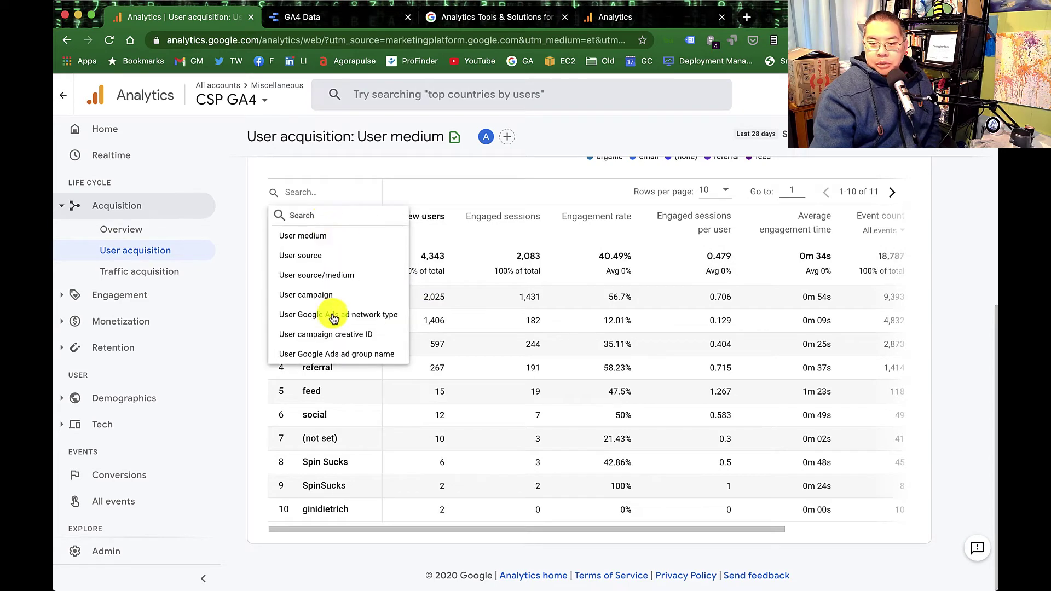
left_click(804, 336)
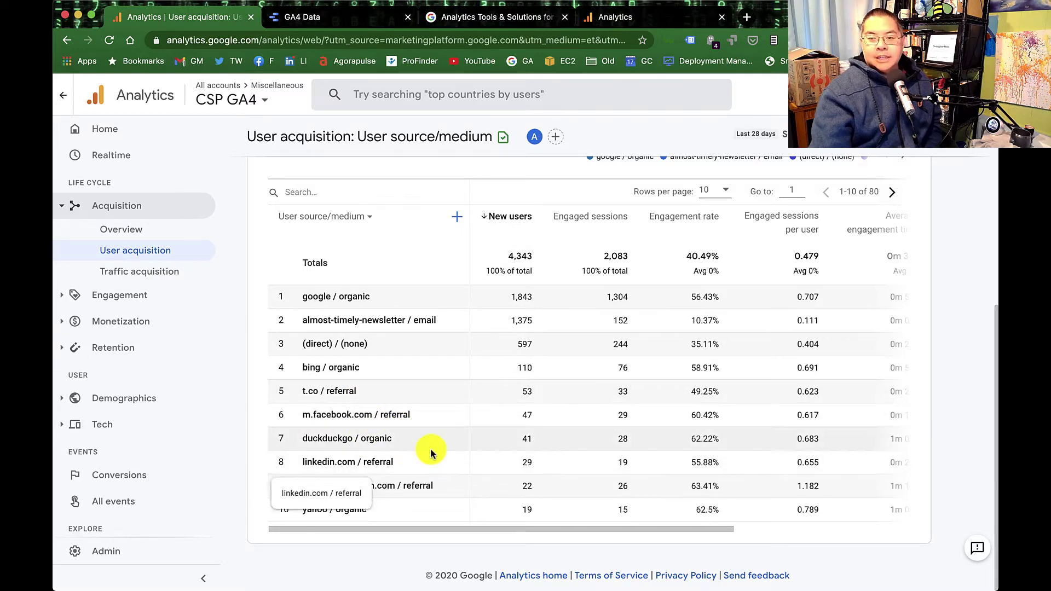
left_click(637, 18)
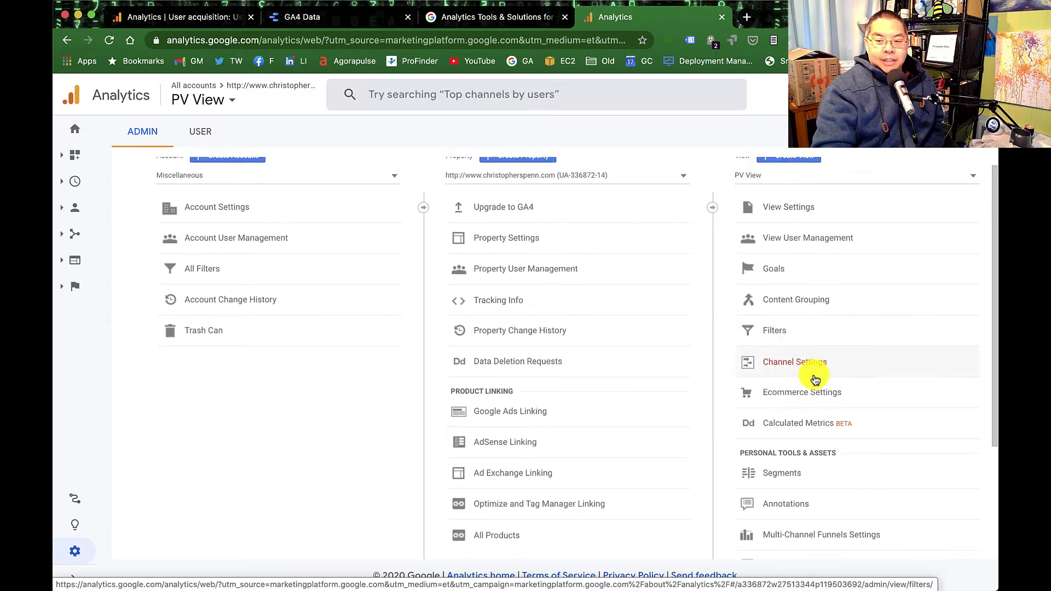
- Look at the Universal Analytics segments, then open the GA4 Analysis hub's Path analysis exploration
scroll(810, 356, "down", 2)
left_click(804, 355)
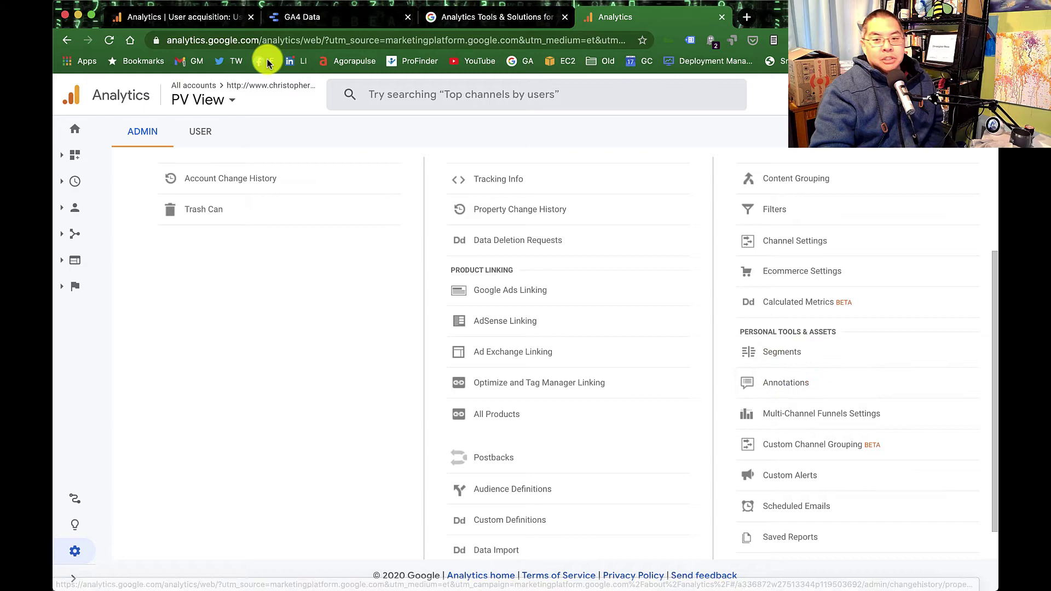
left_click(186, 16)
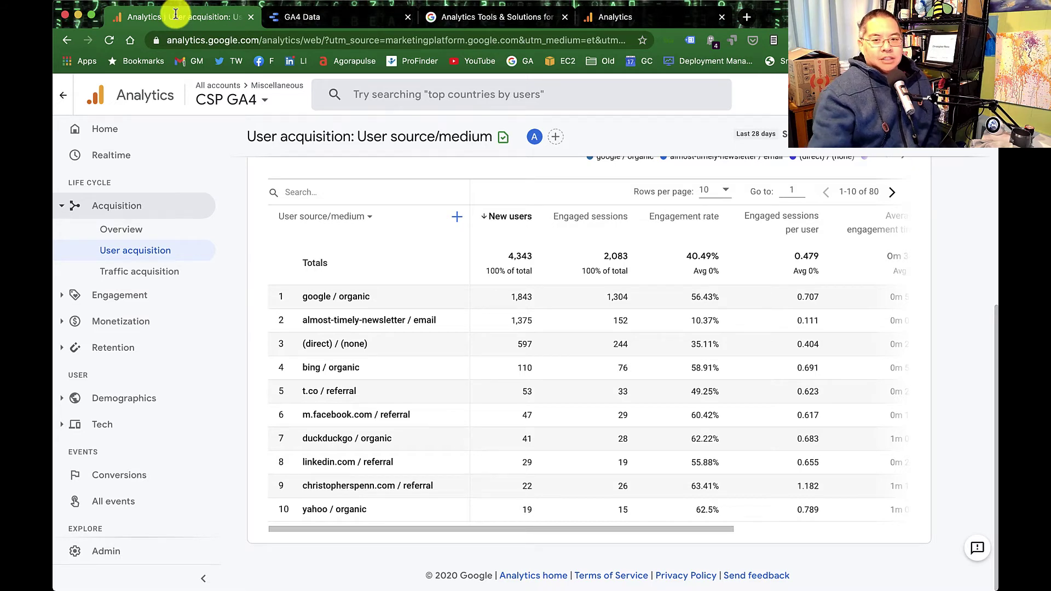
scroll(136, 418, "down", 3)
left_click(104, 418)
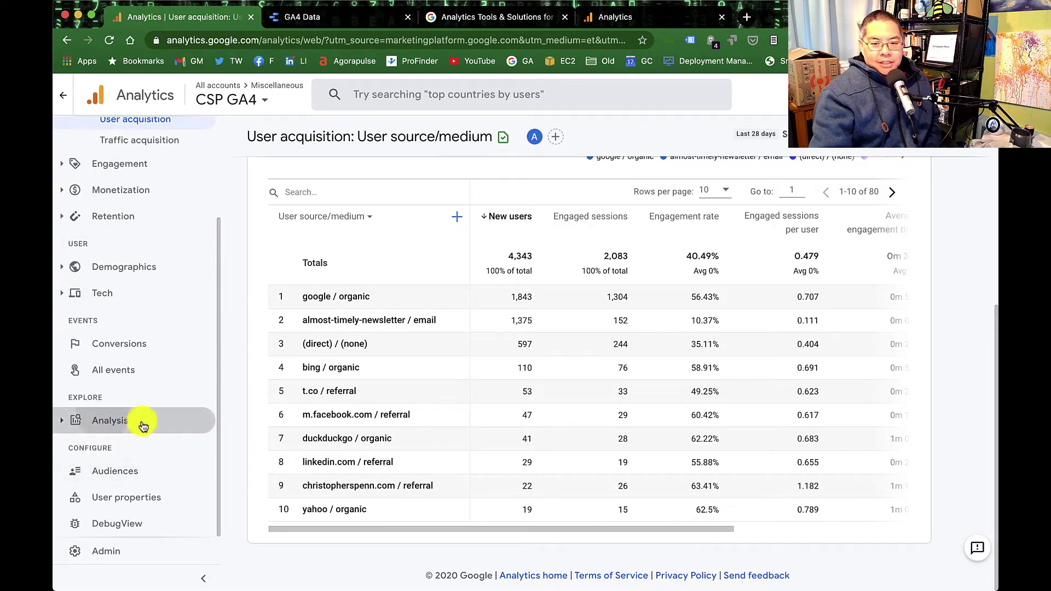
left_click(114, 443)
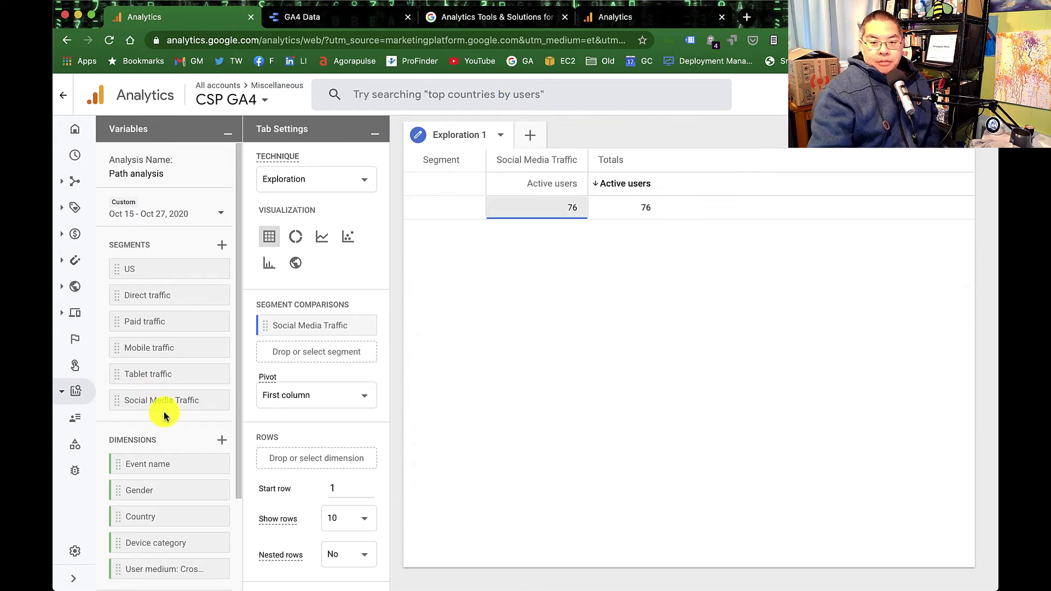
- Add US and Social Media Traffic to Segment Comparisons, then view the GA4 Data report
mouse_move(165, 403)
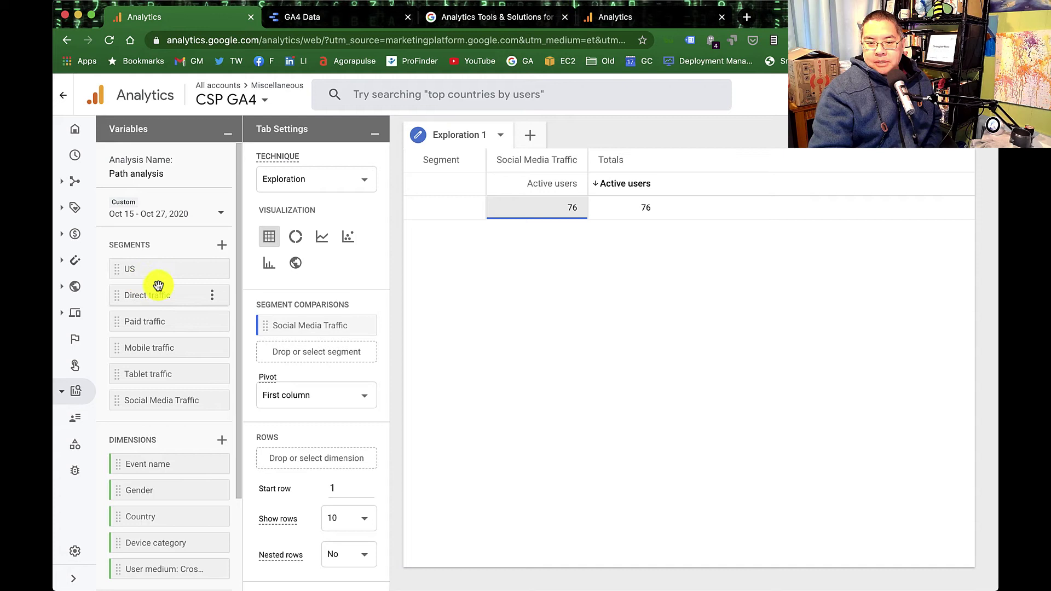
left_click_drag(143, 271, 380, 352)
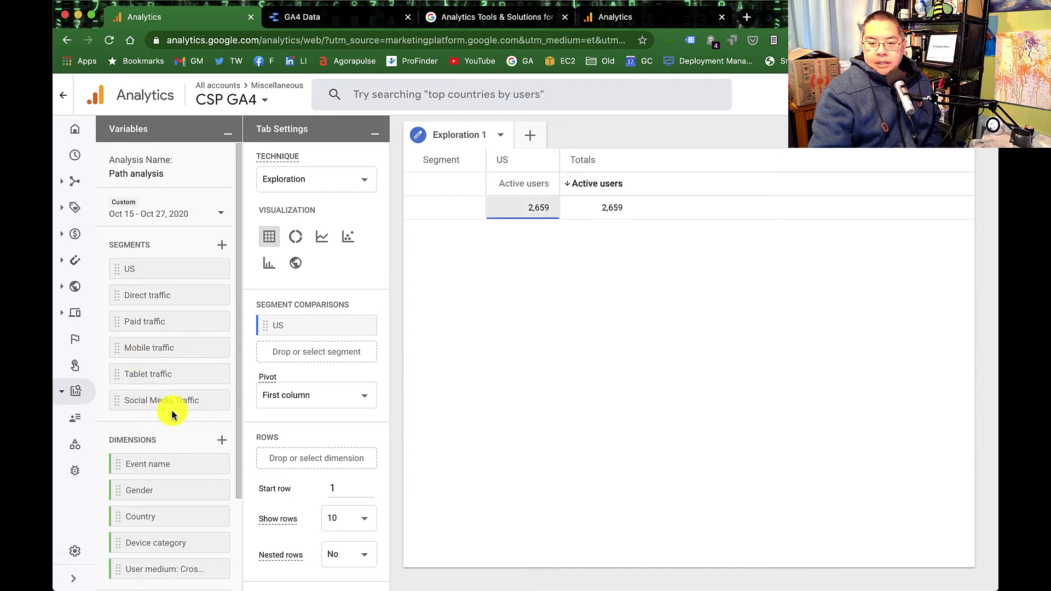
left_click_drag(169, 404, 337, 365)
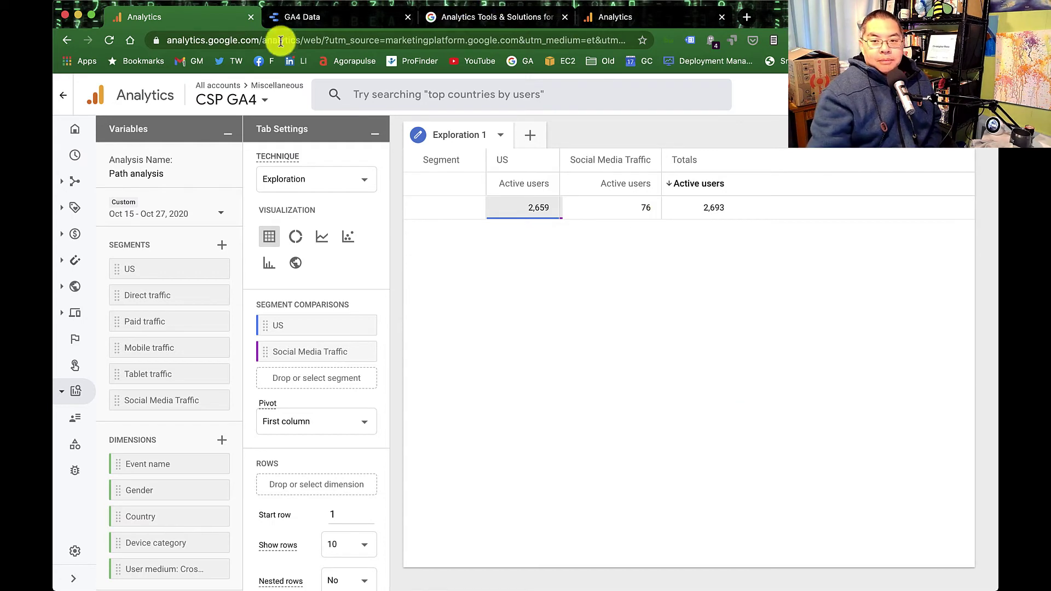
left_click(313, 17)
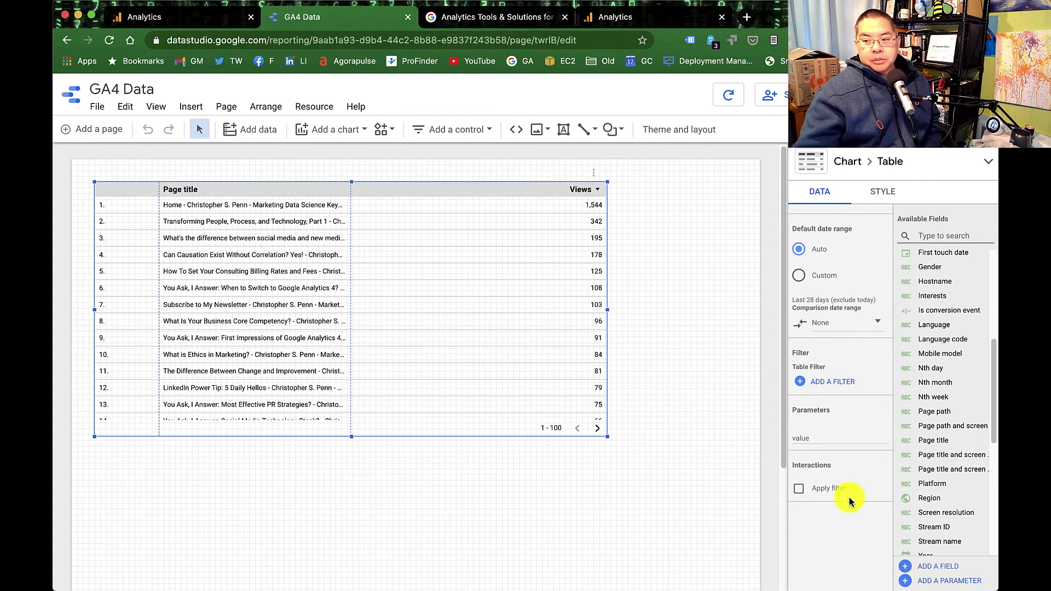
- Browse the GA4 Data table's Available Fields, then return to the US vs Social Media Traffic exploration
scroll(960, 512, "down", 6)
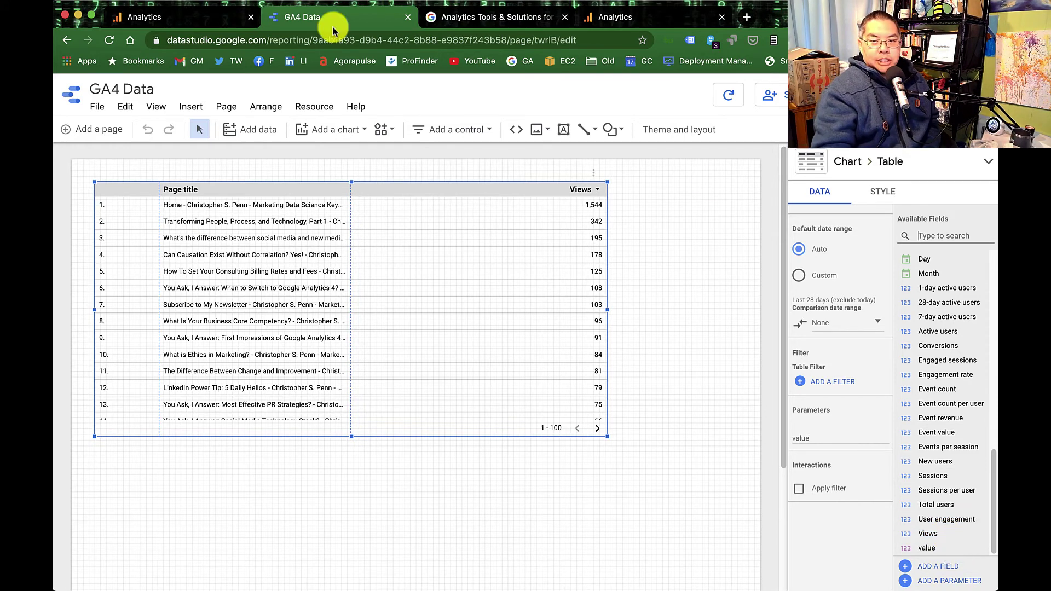
left_click(199, 24)
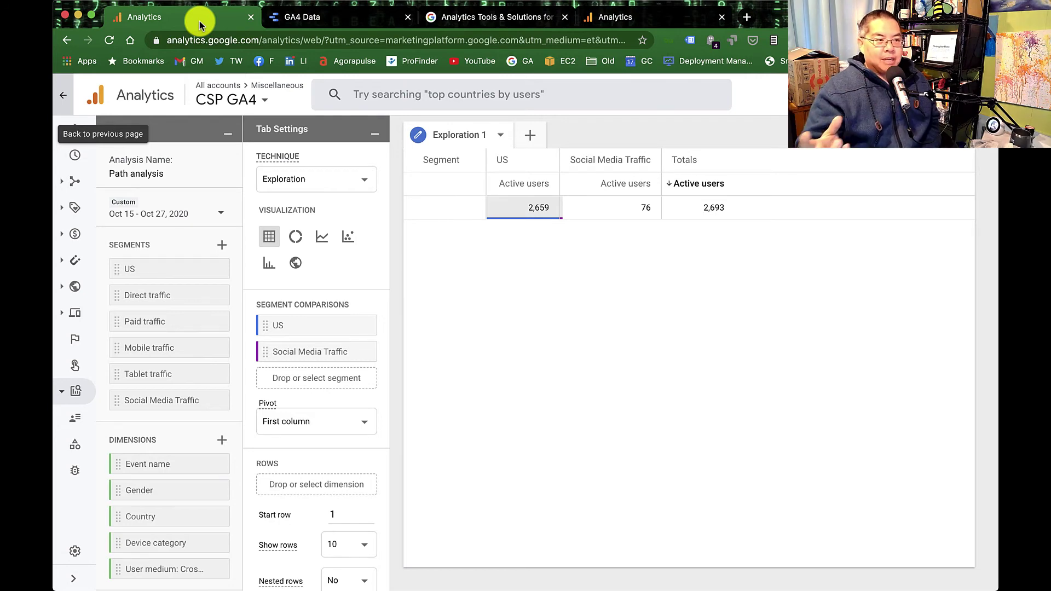
left_click(674, 15)
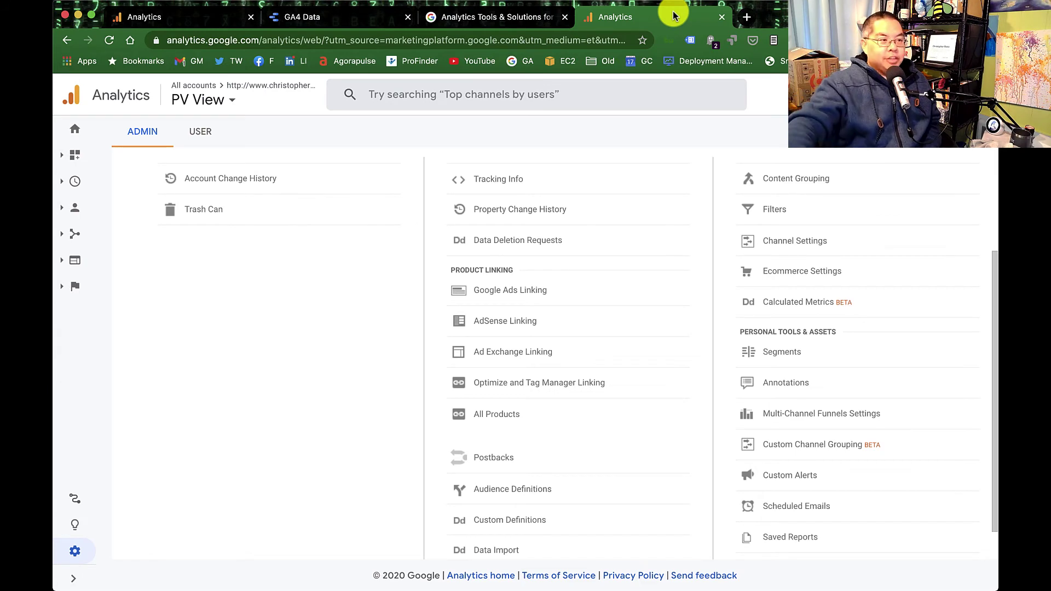
left_click(210, 18)
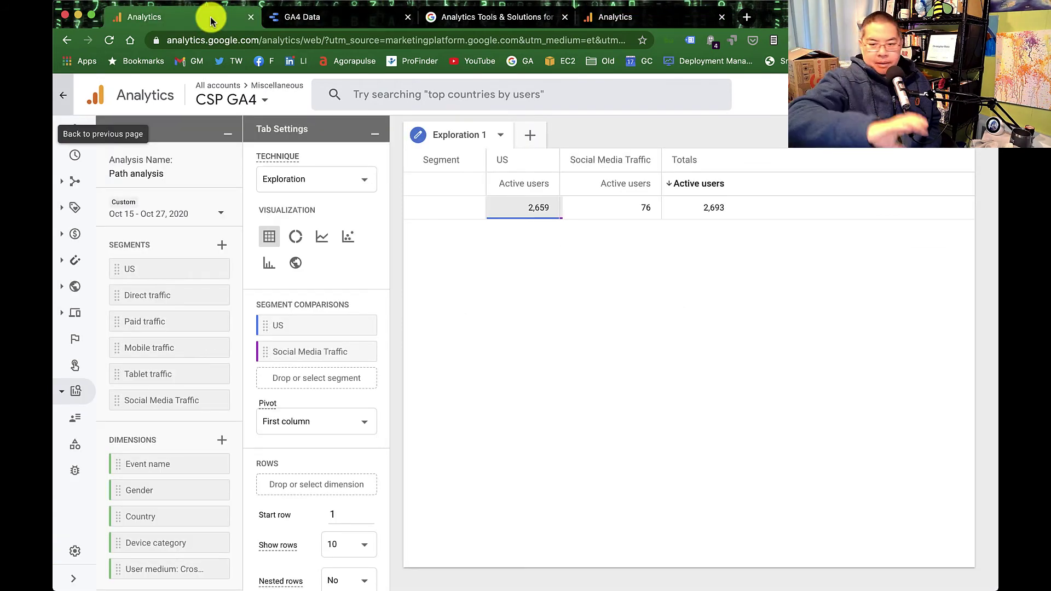